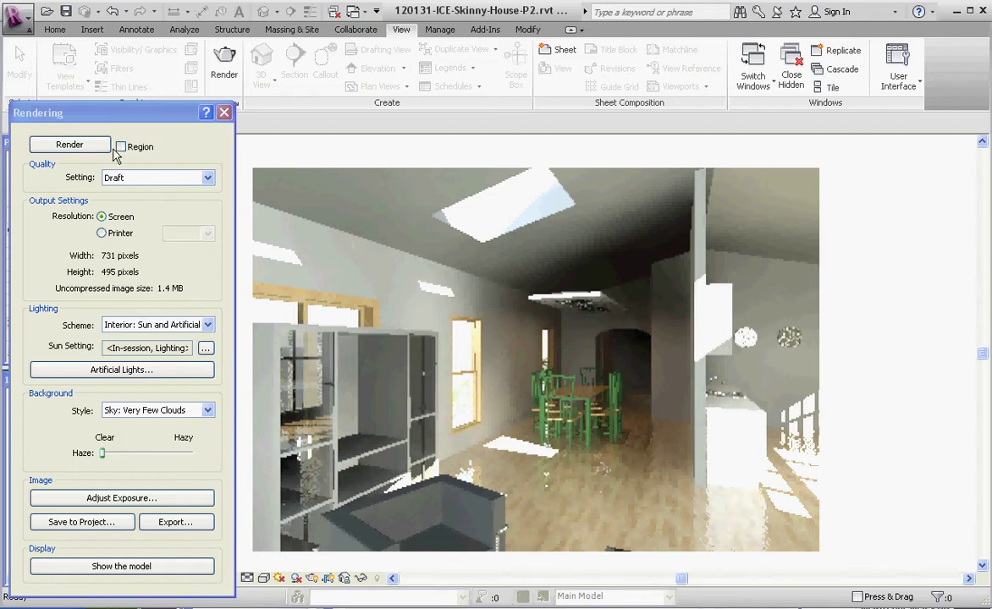
# - Move the Draft, Interior: Sun and Artificial rendering settings aside to view the render
pyautogui.moveTo(94, 123)
pyautogui.mouseDown()
pyautogui.moveTo(116, 65)
pyautogui.moveTo(106, 67)
pyautogui.mouseUp()
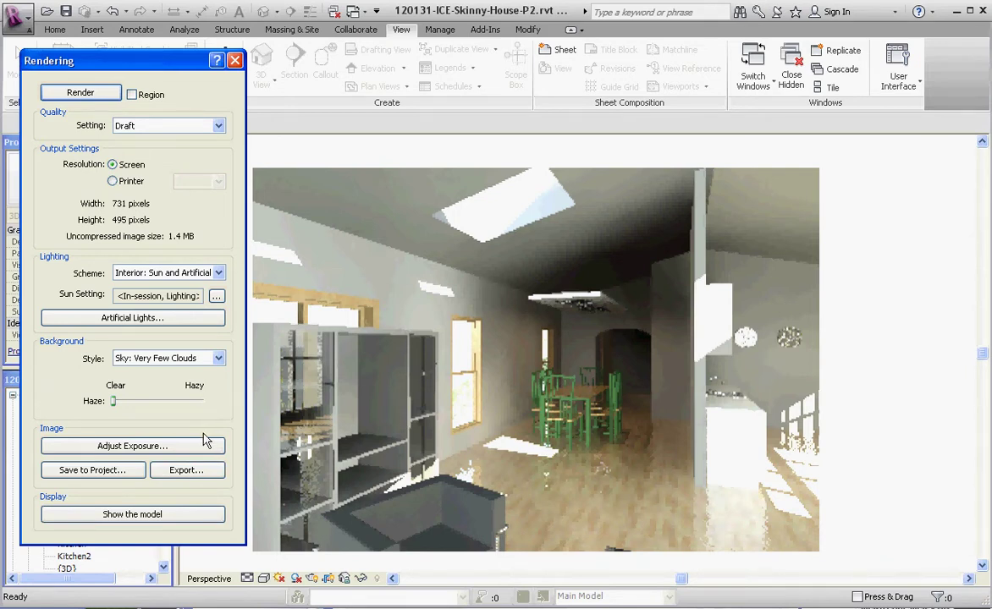
# - Darken the render by setting the exposure value to 10.83 and applying it
pyautogui.click(153, 449)
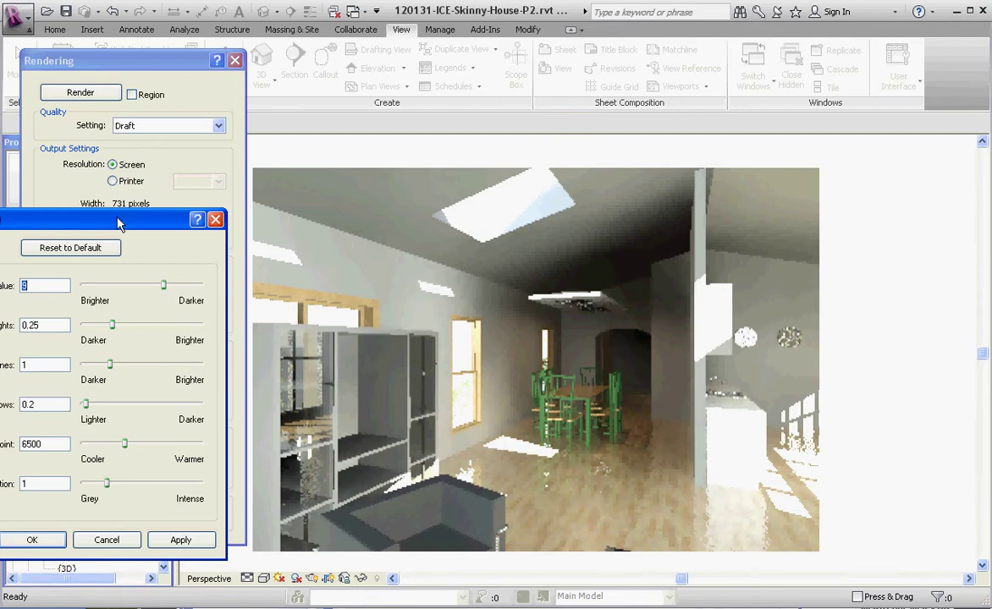
pyautogui.moveTo(119, 225); pyautogui.dragTo(214, 82)
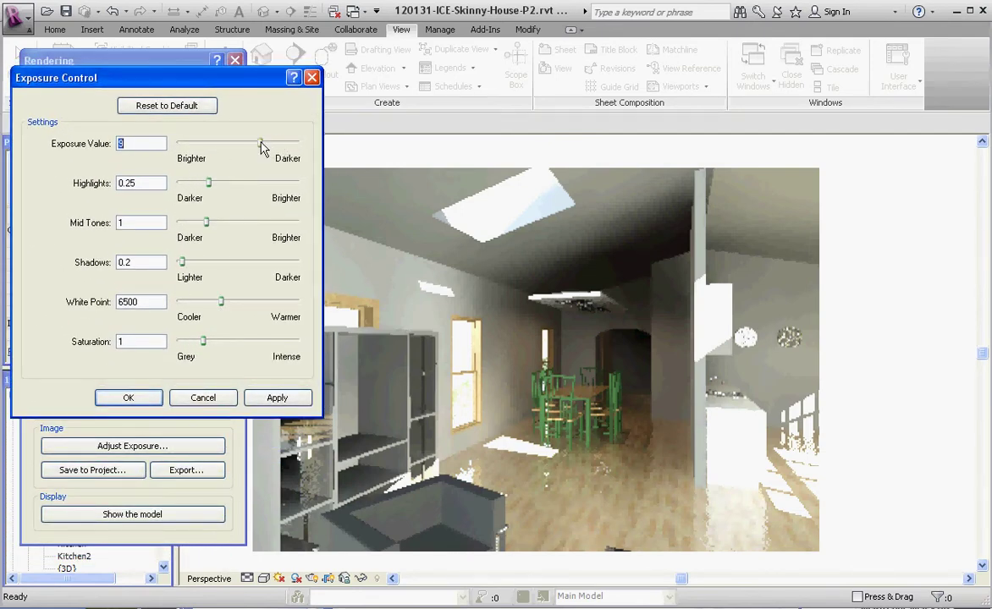
pyautogui.moveTo(262, 145); pyautogui.dragTo(274, 146)
pyautogui.click(280, 399)
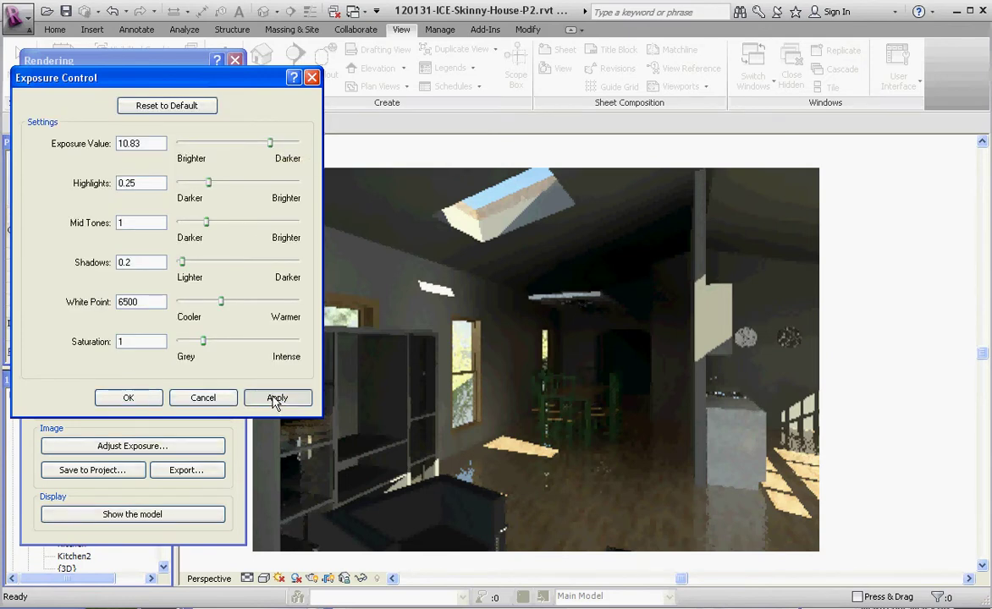
pyautogui.click(277, 398)
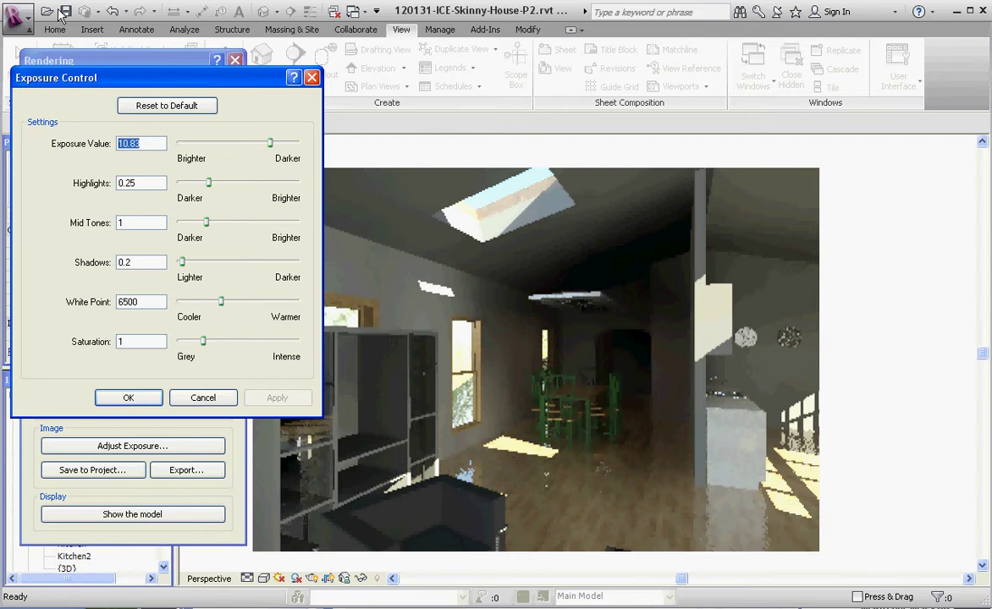
# - Try highlights at 0.57 and 0.05, then settle highlights at 0 on the render
pyautogui.moveTo(210, 184); pyautogui.dragTo(248, 183)
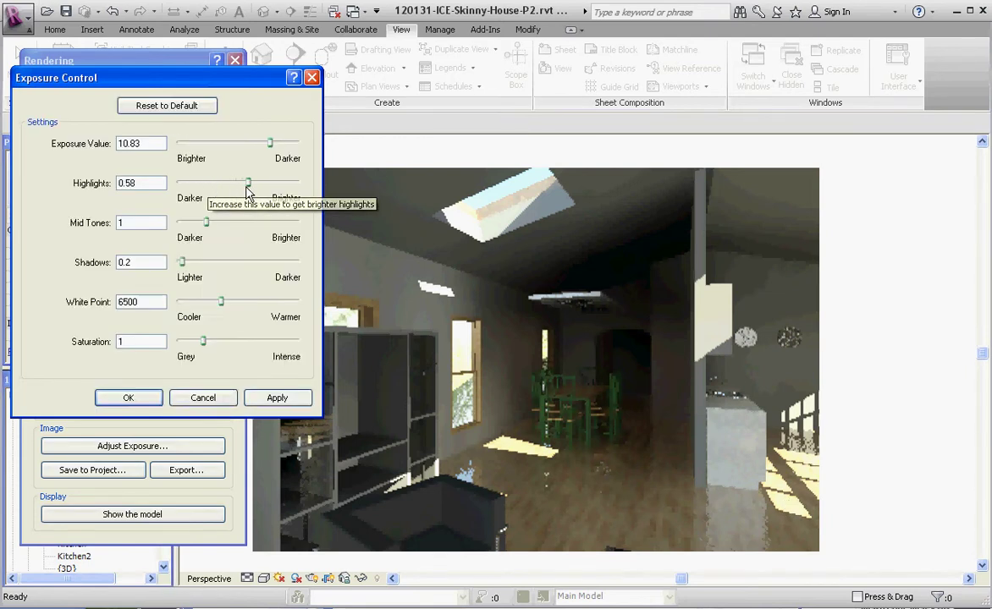
pyautogui.click(298, 405)
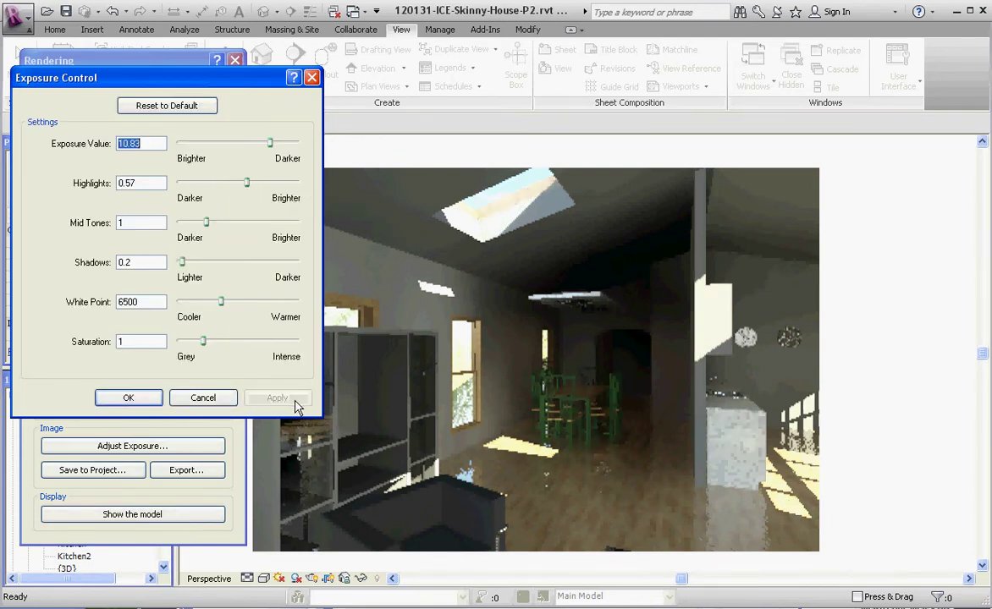
pyautogui.moveTo(246, 183); pyautogui.dragTo(184, 183)
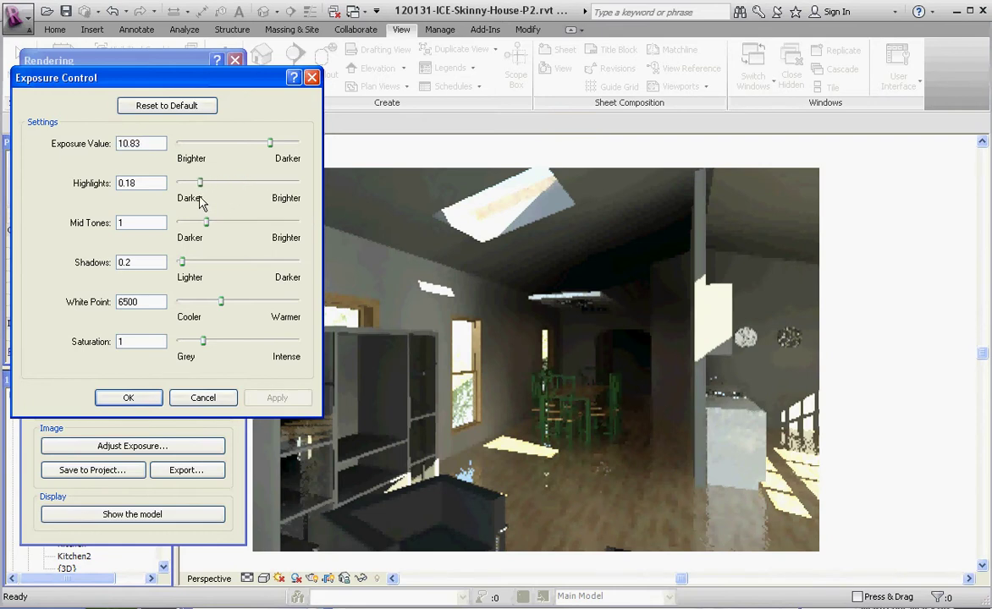
pyautogui.click(284, 406)
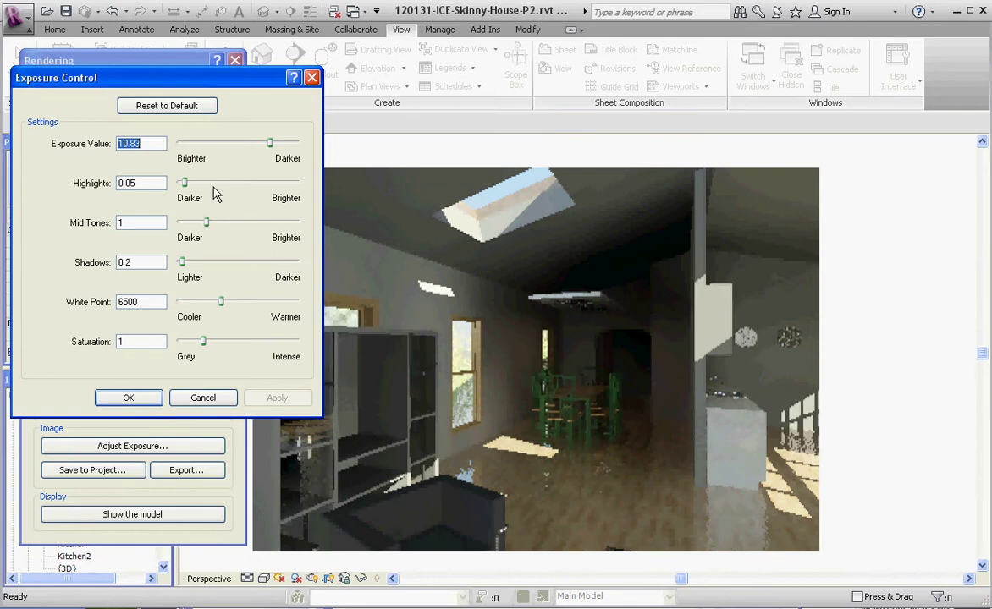
pyautogui.moveTo(184, 182); pyautogui.dragTo(175, 183)
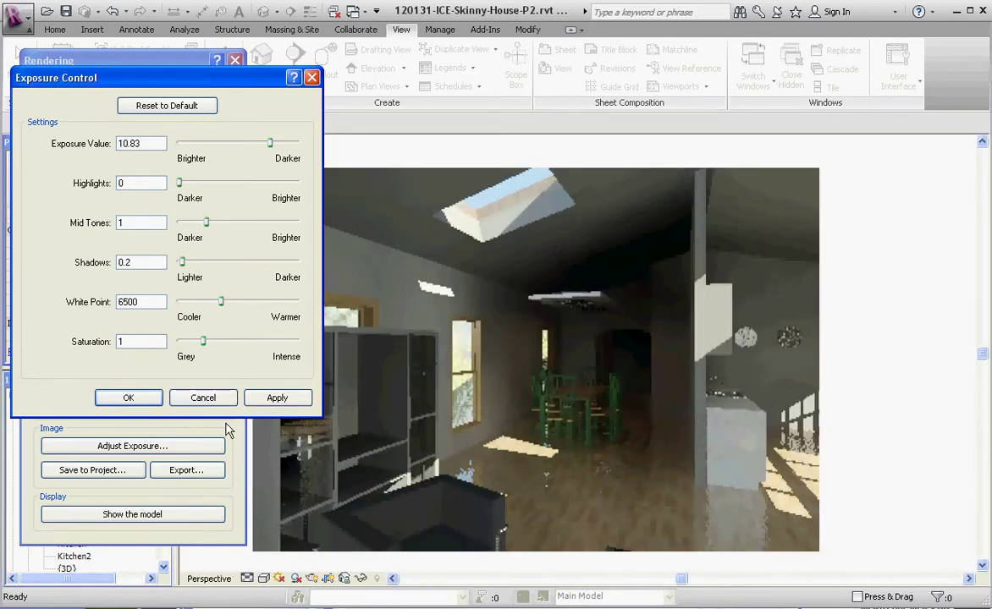
pyautogui.click(278, 399)
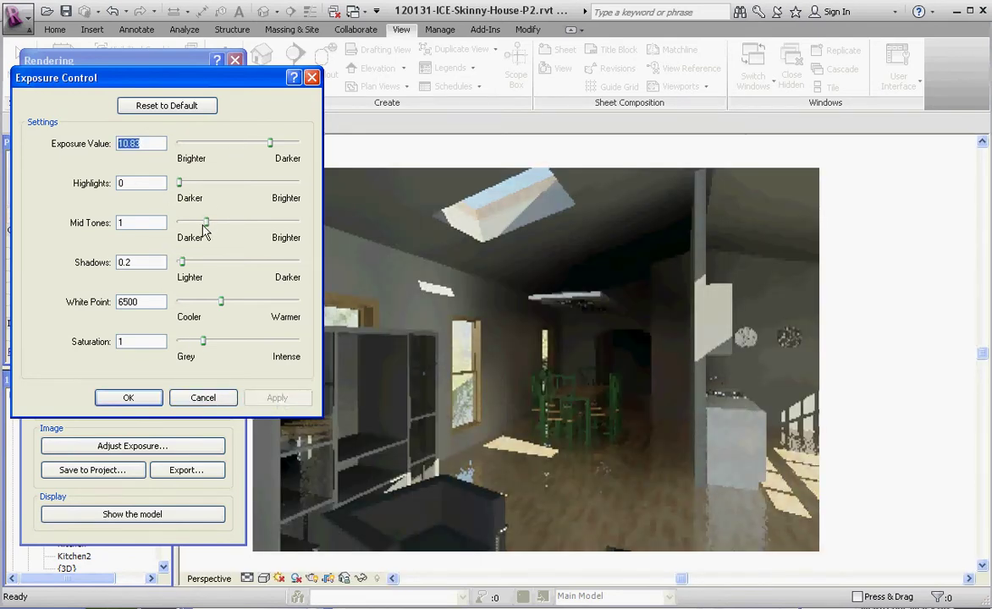
# - Test mid tones at 2.9, then apply mid tones of 1.43
pyautogui.moveTo(207, 223); pyautogui.dragTo(264, 222)
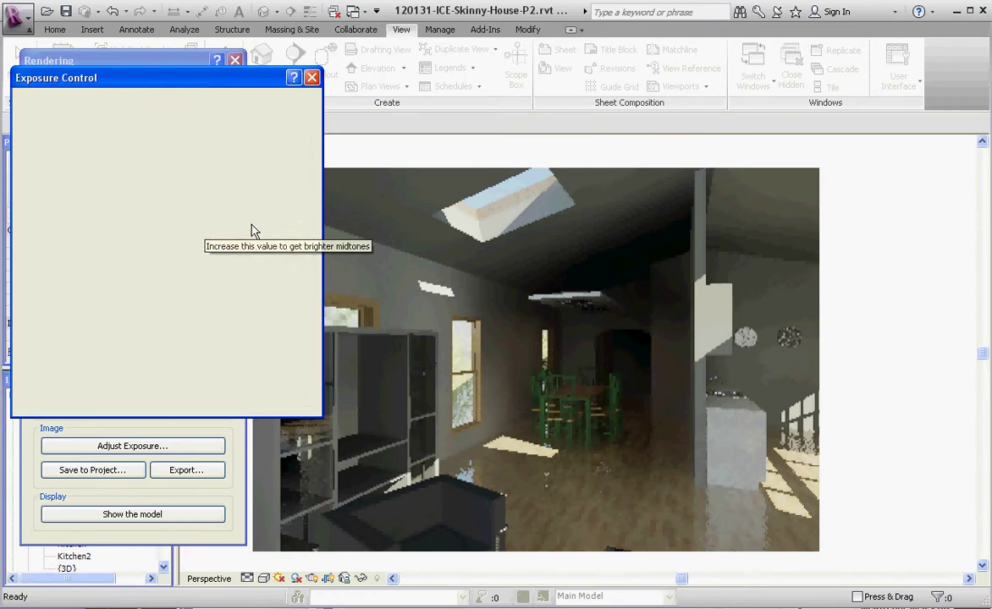
pyautogui.click(299, 402)
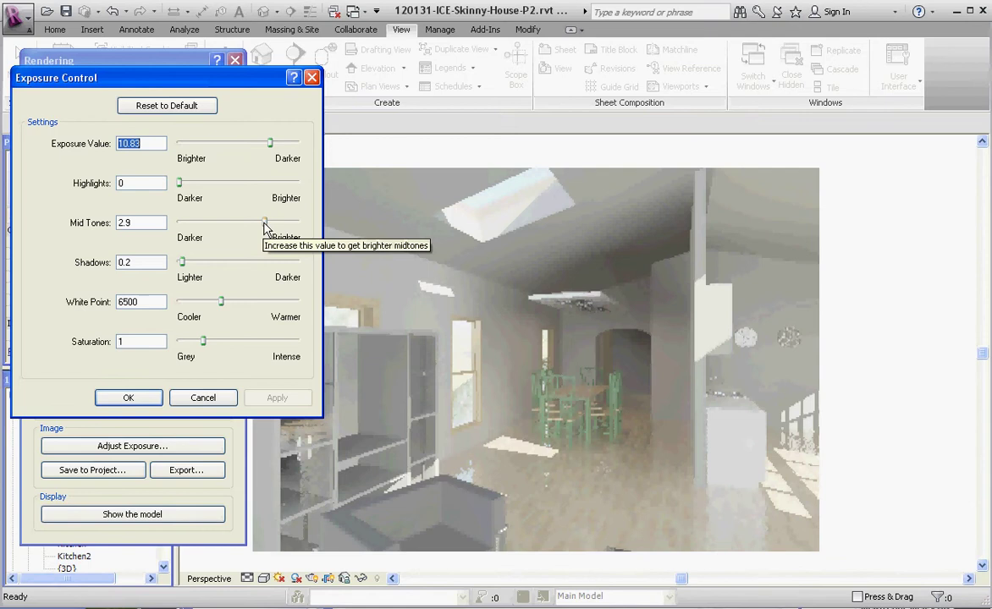
pyautogui.moveTo(265, 222); pyautogui.dragTo(221, 222)
pyautogui.click(285, 399)
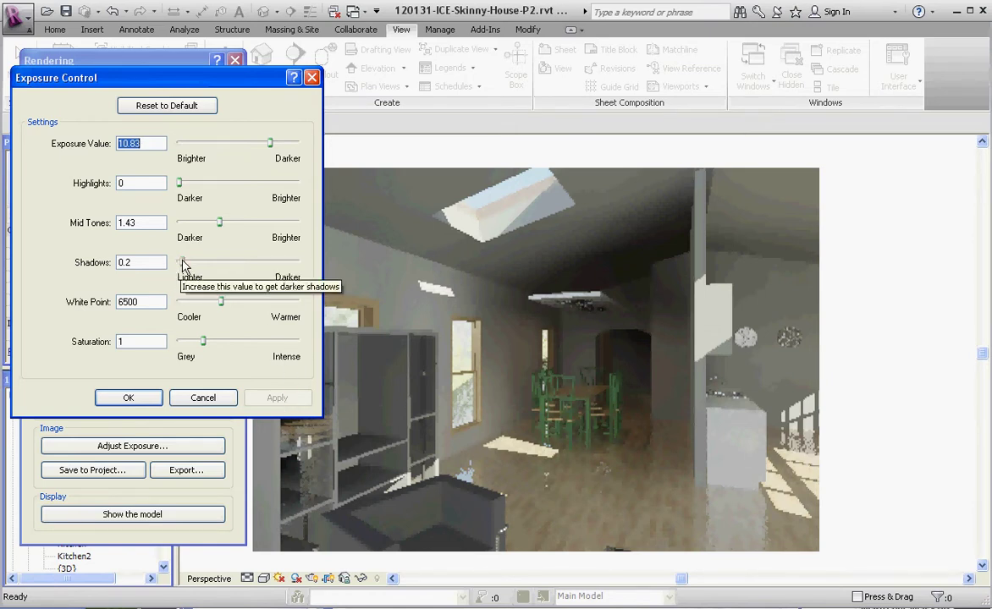
# - Try shadows at 3.57 and the maximum, then set shadows to 1.89
pyautogui.moveTo(183, 266); pyautogui.dragTo(285, 263)
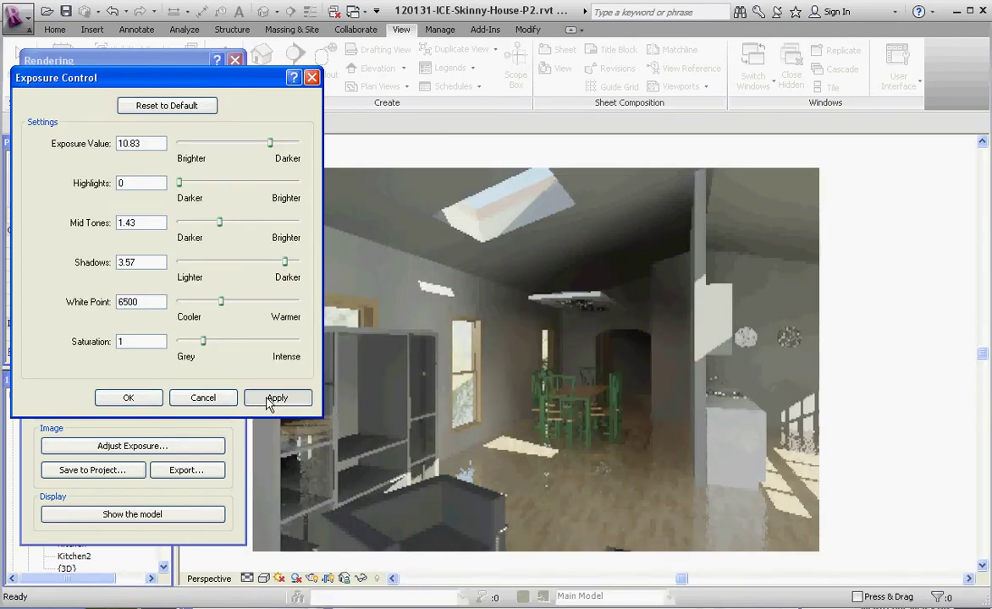
pyautogui.click(269, 404)
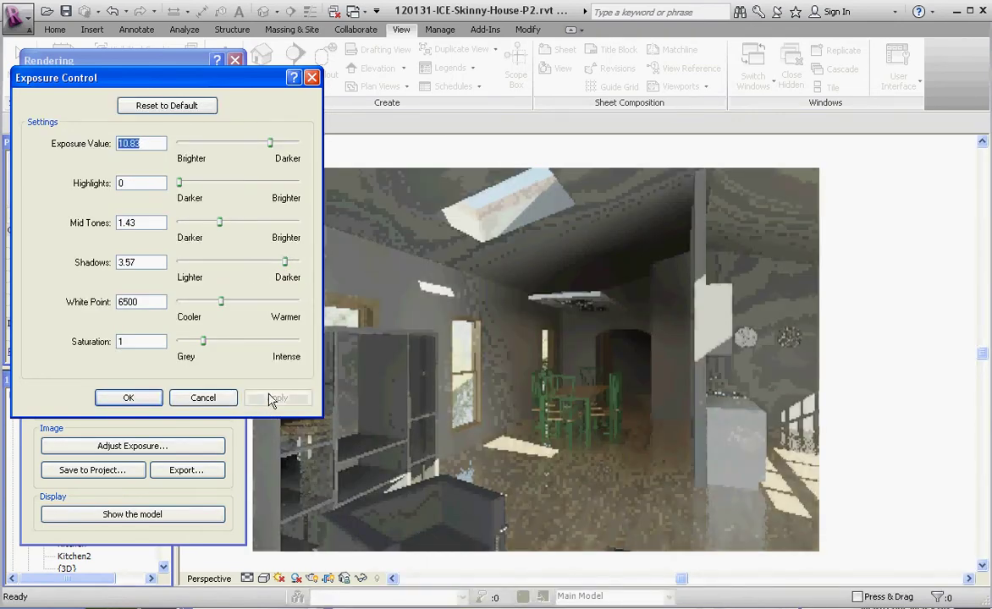
pyautogui.moveTo(285, 262); pyautogui.dragTo(300, 262)
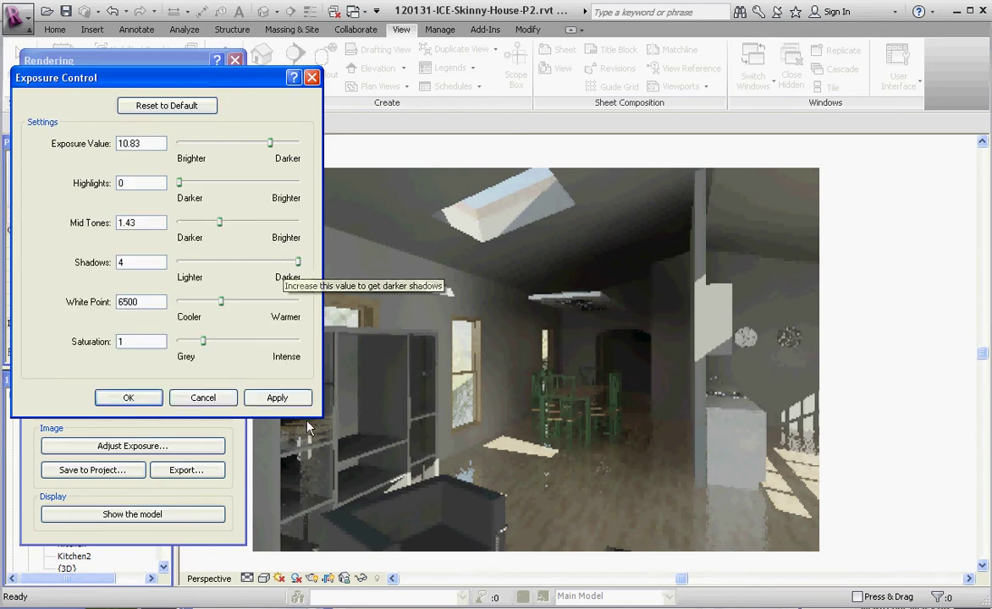
pyautogui.click(292, 399)
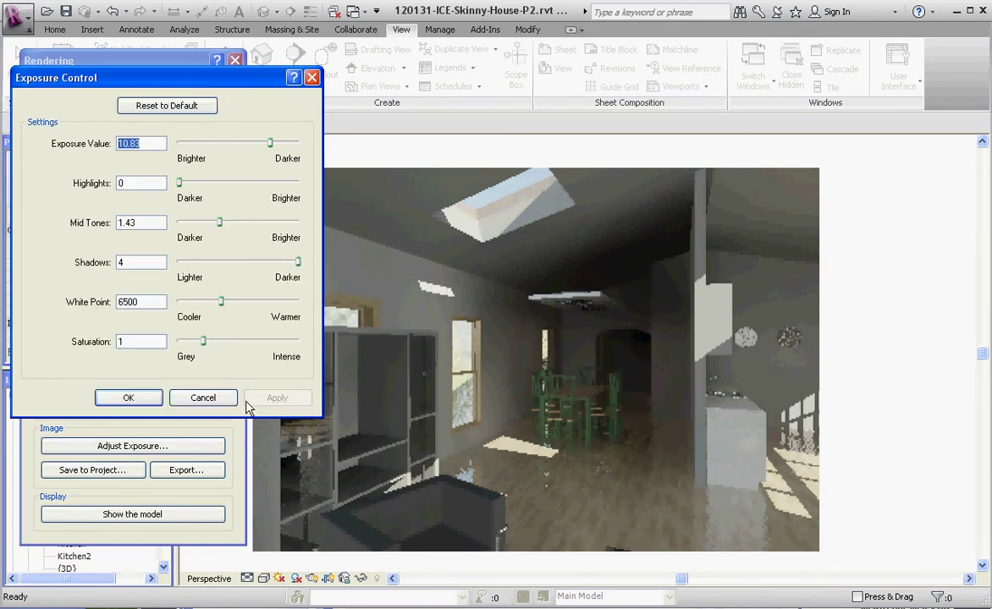
pyautogui.moveTo(298, 262); pyautogui.dragTo(233, 262)
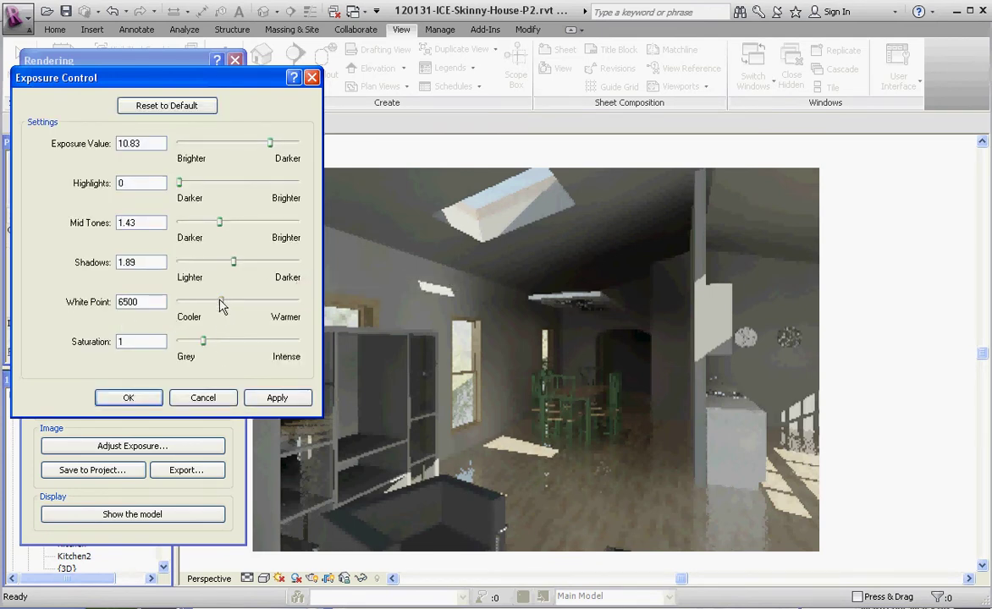
# - Compare warmer and cooler white points, then set the white point to 10604.40
pyautogui.moveTo(221, 302); pyautogui.dragTo(273, 303)
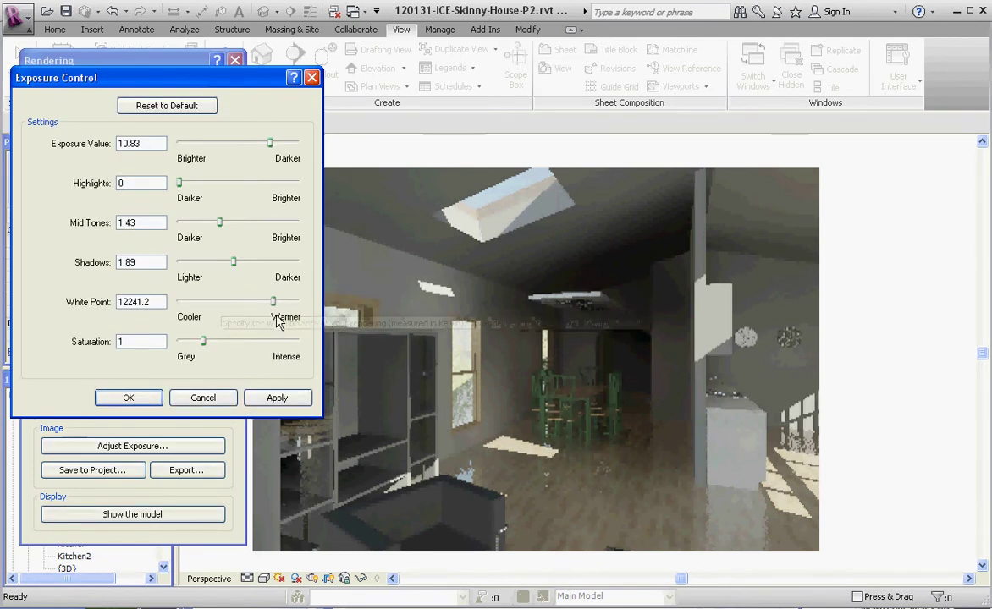
pyautogui.click(283, 399)
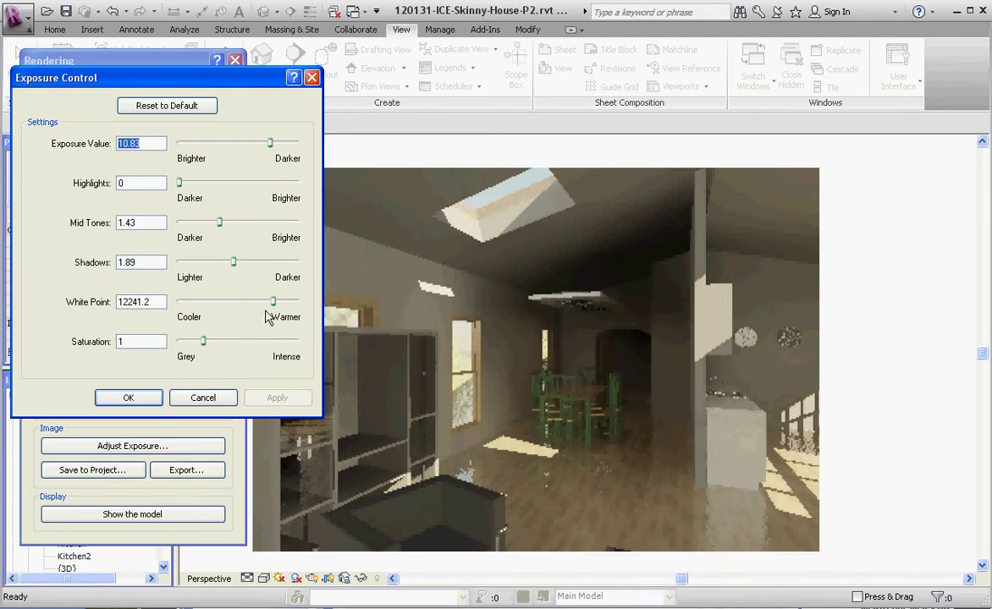
pyautogui.moveTo(273, 302); pyautogui.dragTo(194, 303)
pyautogui.click(281, 399)
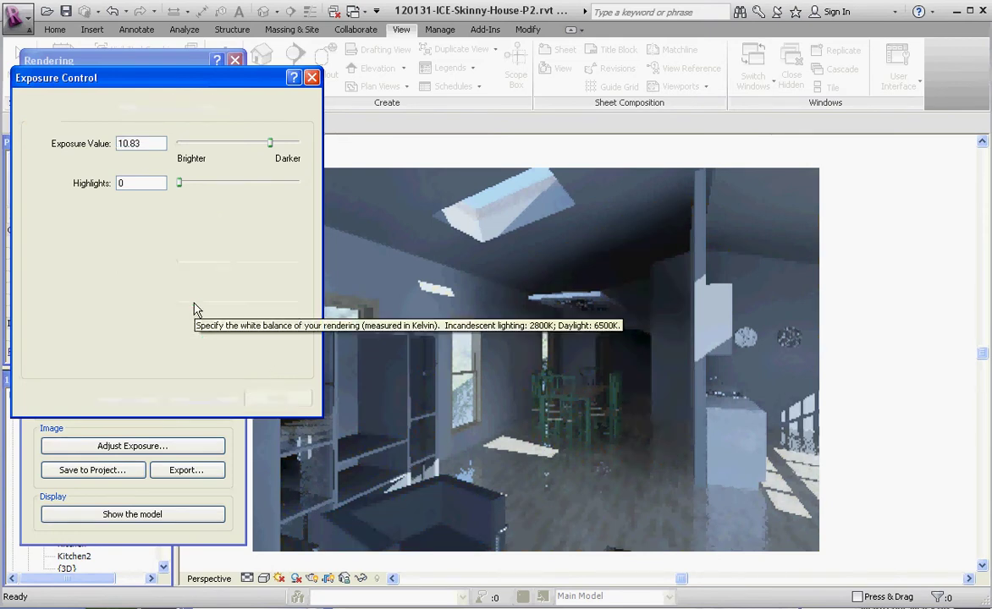
pyautogui.moveTo(193, 304); pyautogui.dragTo(258, 302)
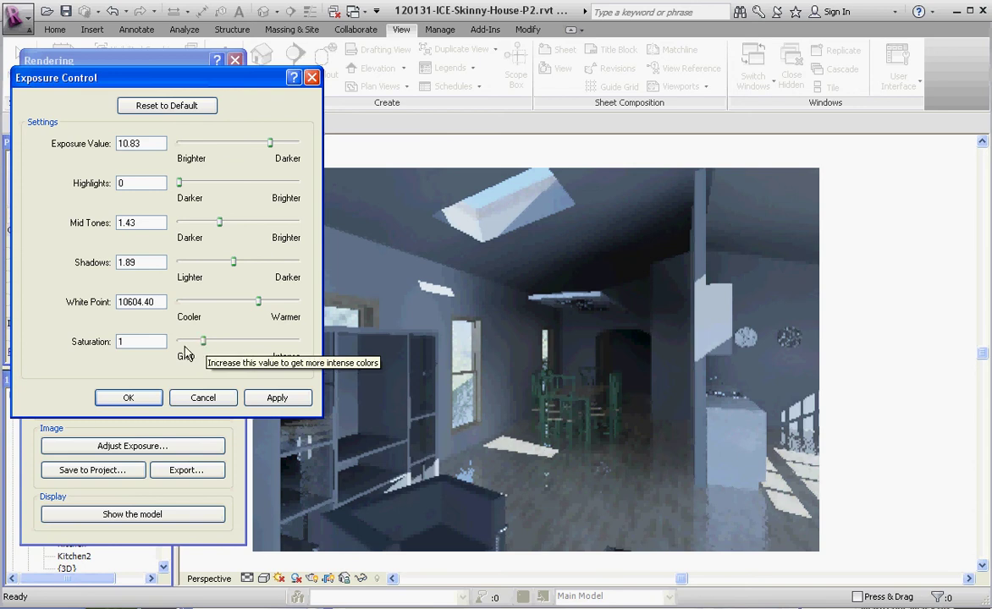
# - Try saturation values 2.49, 3.63, 2.65 and 2.06 on the render
pyautogui.moveTo(203, 342); pyautogui.dragTo(238, 341)
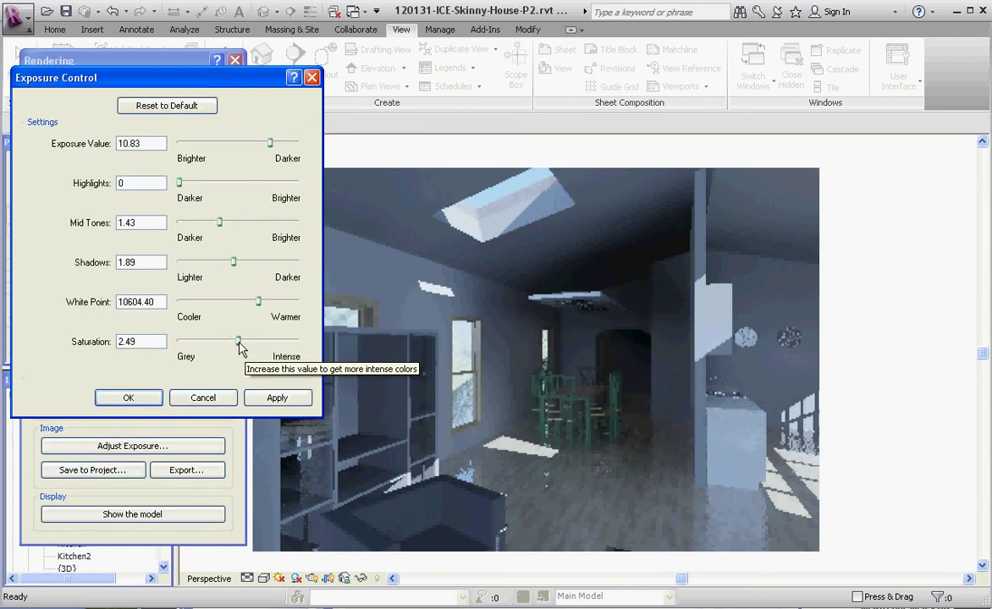
pyautogui.click(280, 399)
pyautogui.moveTo(238, 341); pyautogui.dragTo(265, 341)
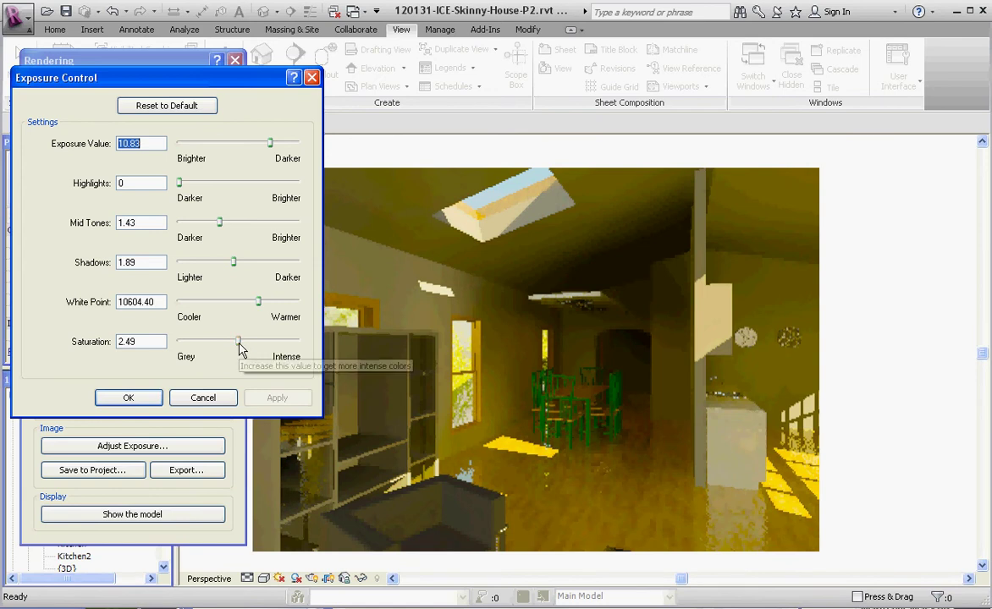
pyautogui.click(280, 398)
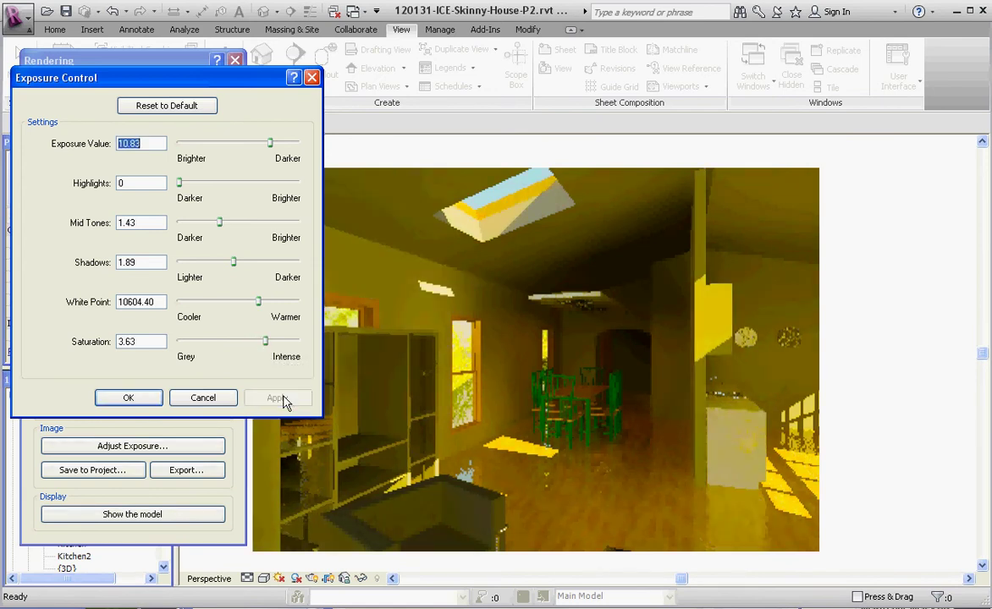
pyautogui.moveTo(265, 341); pyautogui.dragTo(228, 341)
pyautogui.click(305, 400)
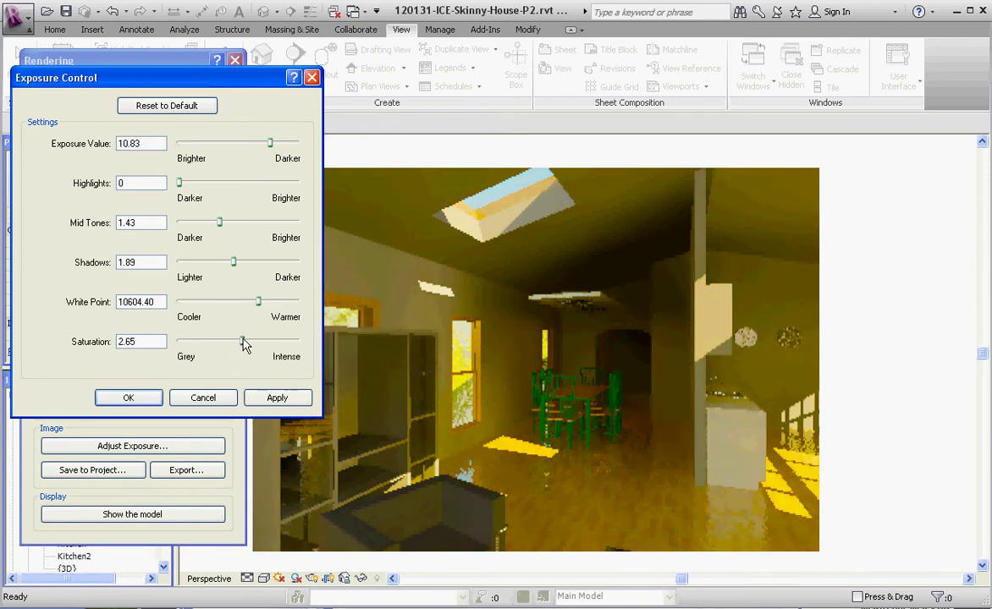
pyautogui.click(282, 402)
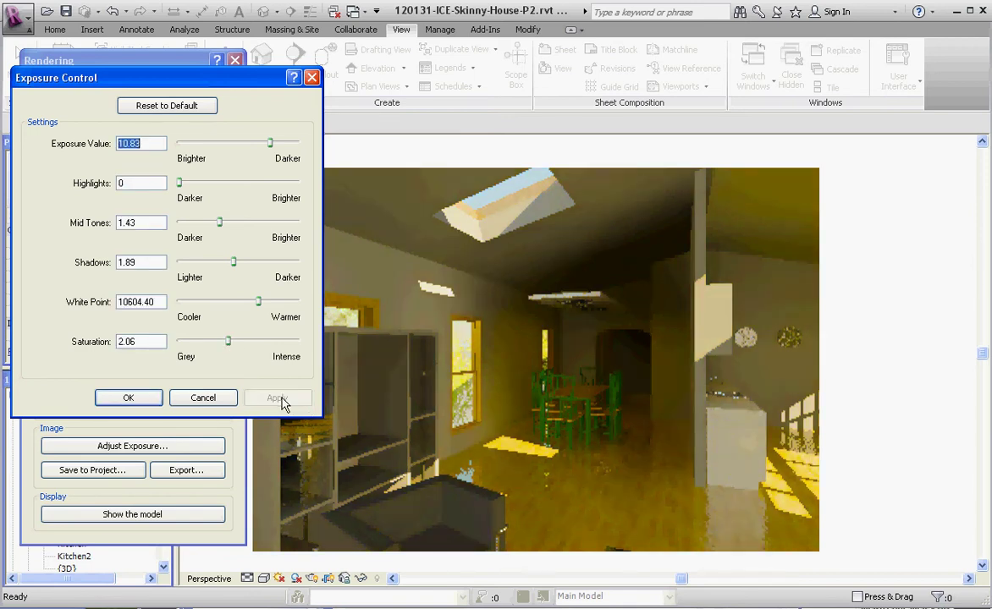
# - Apply saturation 1.7 and a white point of 8611.2
pyautogui.moveTo(228, 341); pyautogui.dragTo(221, 341)
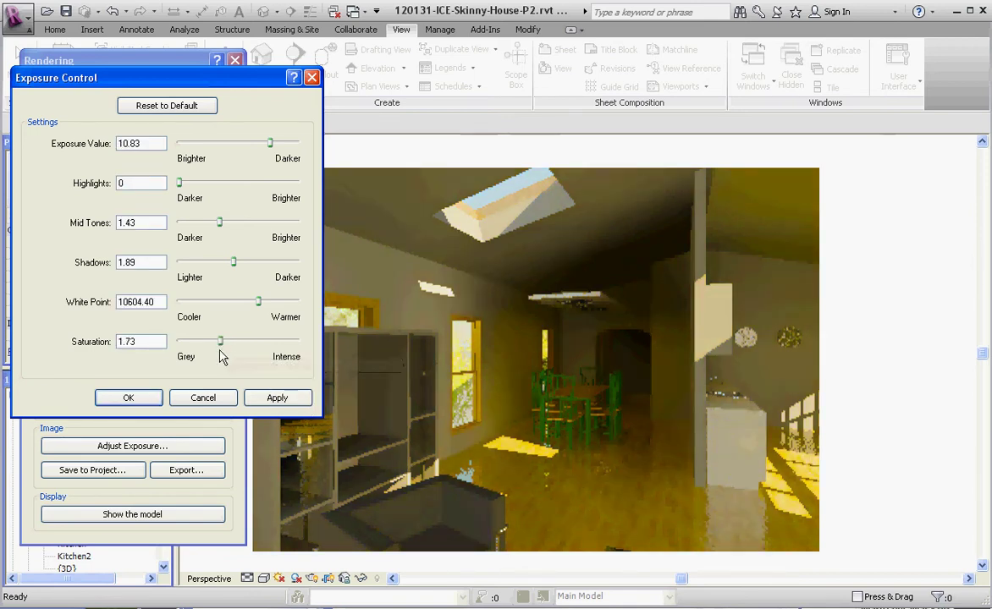
pyautogui.click(282, 402)
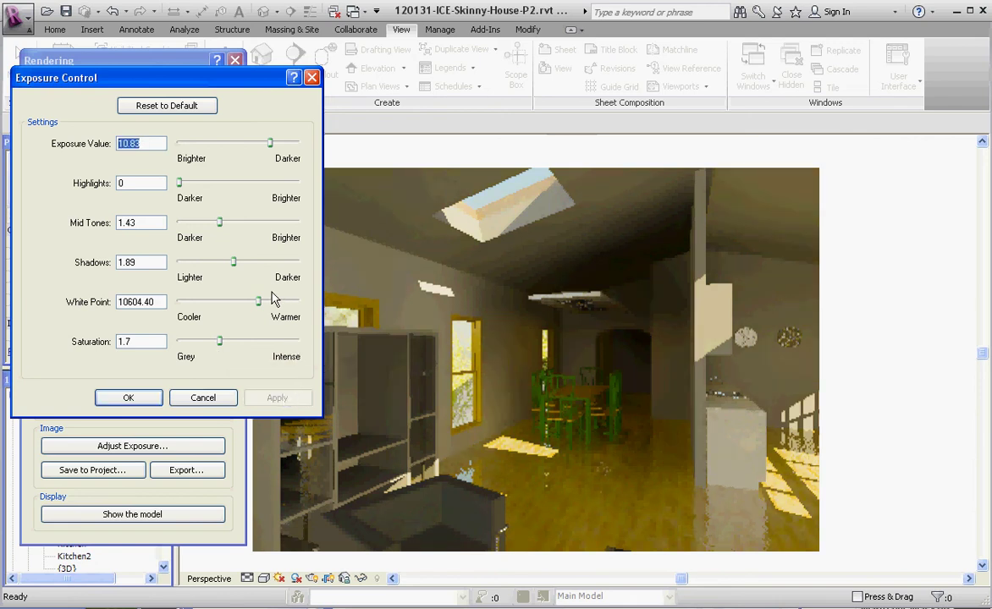
pyautogui.moveTo(259, 304); pyautogui.dragTo(242, 302)
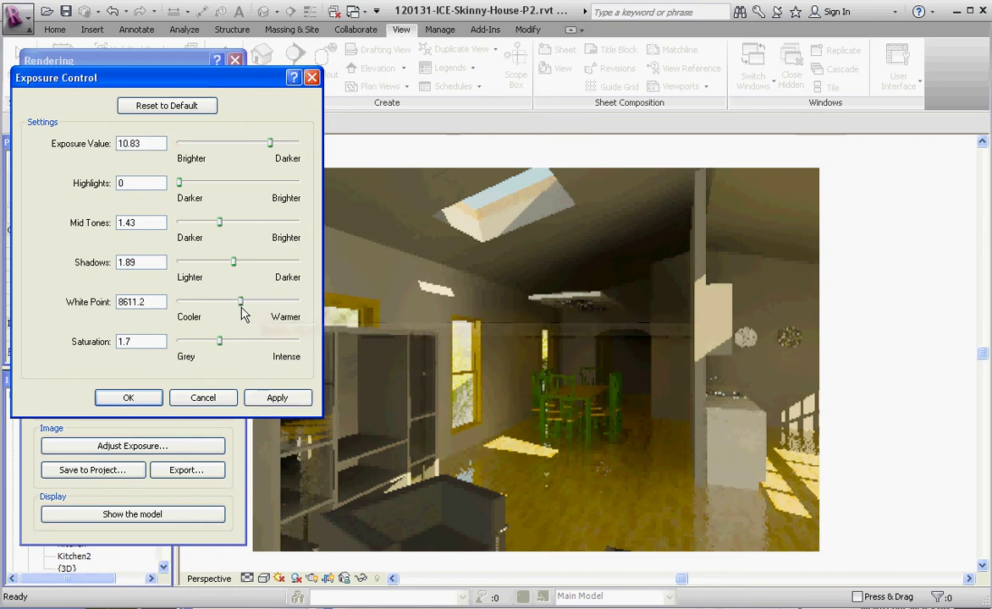
pyautogui.click(266, 400)
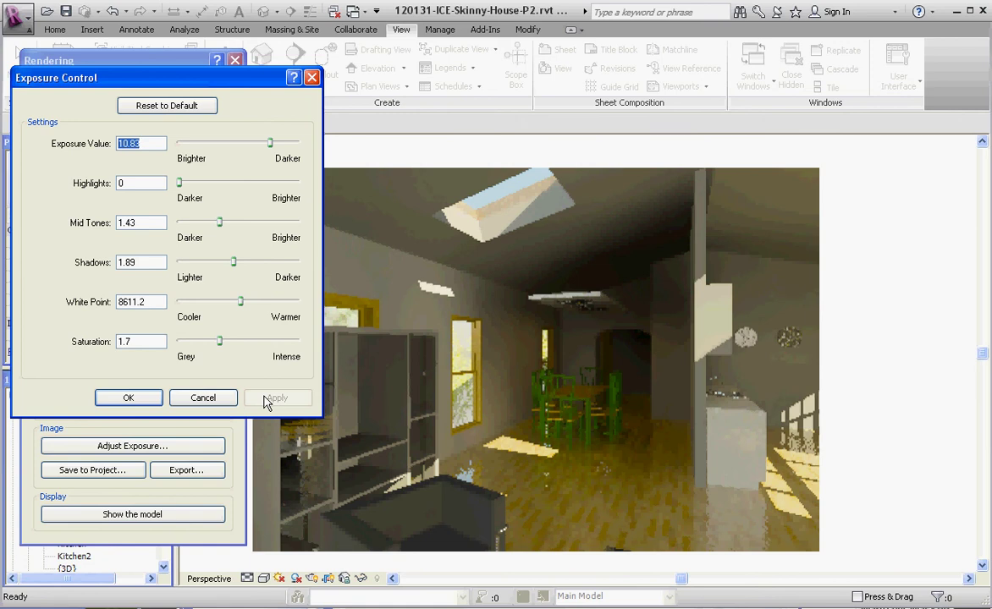
# - Confirm the Exposure Control settings with OK and return to the Rendering dialog
pyautogui.click(132, 399)
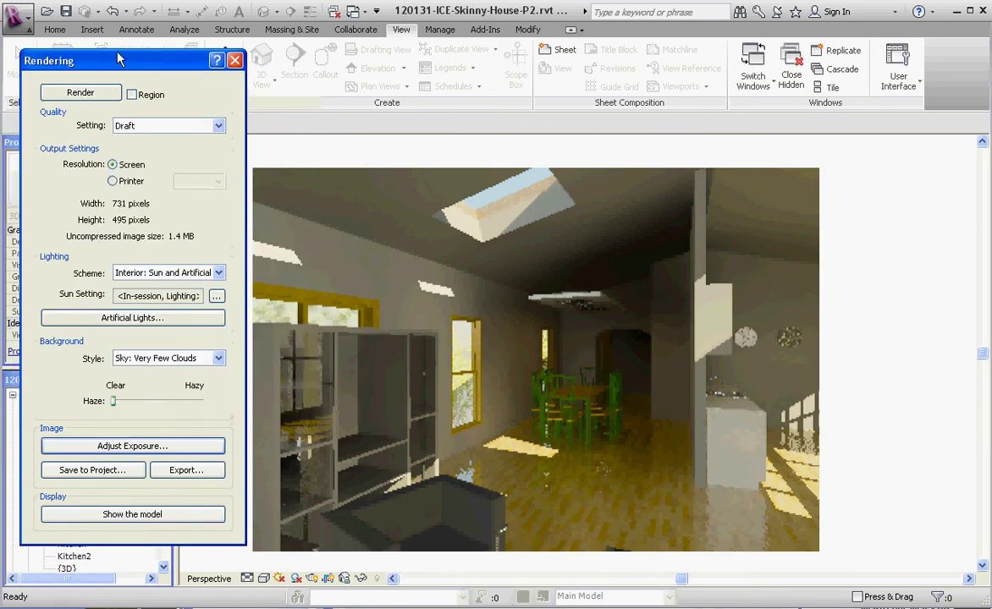